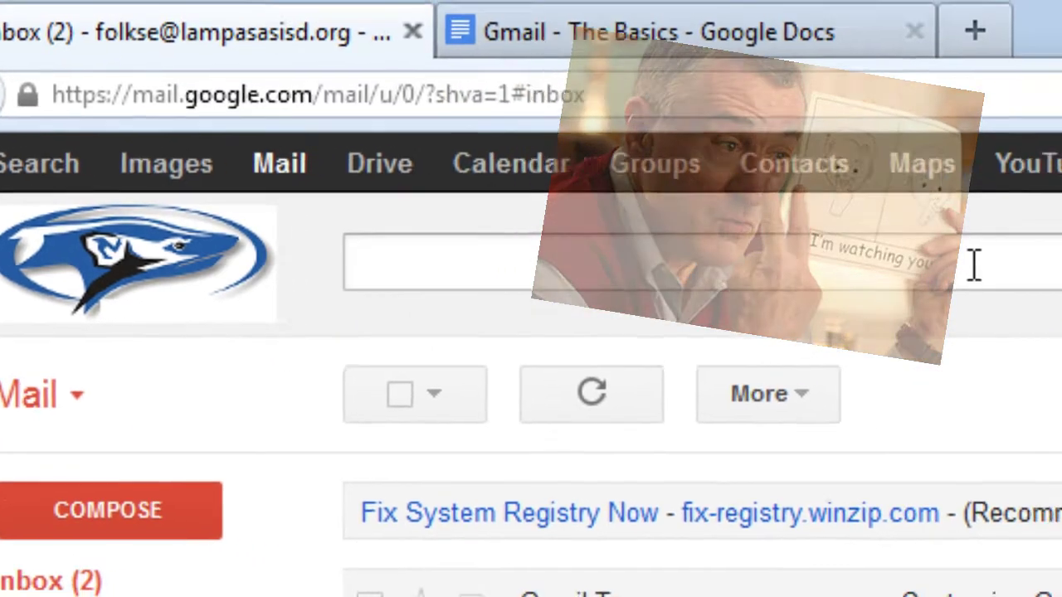
Look over the inbox toolbar: search box, 25 GB storage note, Mail switcher and Select options
{"action": "left_click", "coordinate": [1058, 263]}
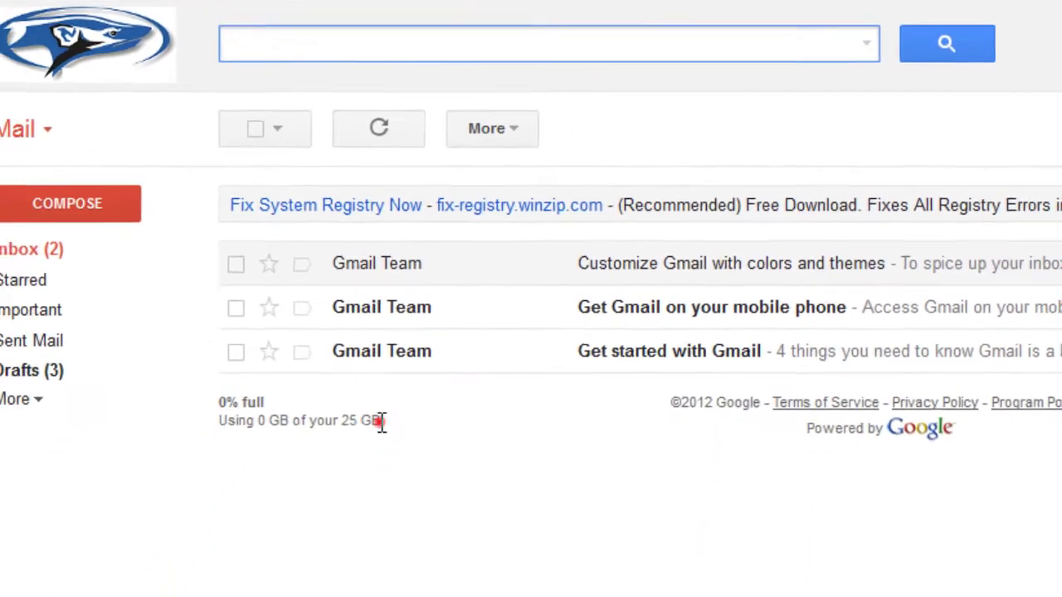
{"action": "left_click_drag", "start_coordinate": [387, 423], "coordinate": [351, 423]}
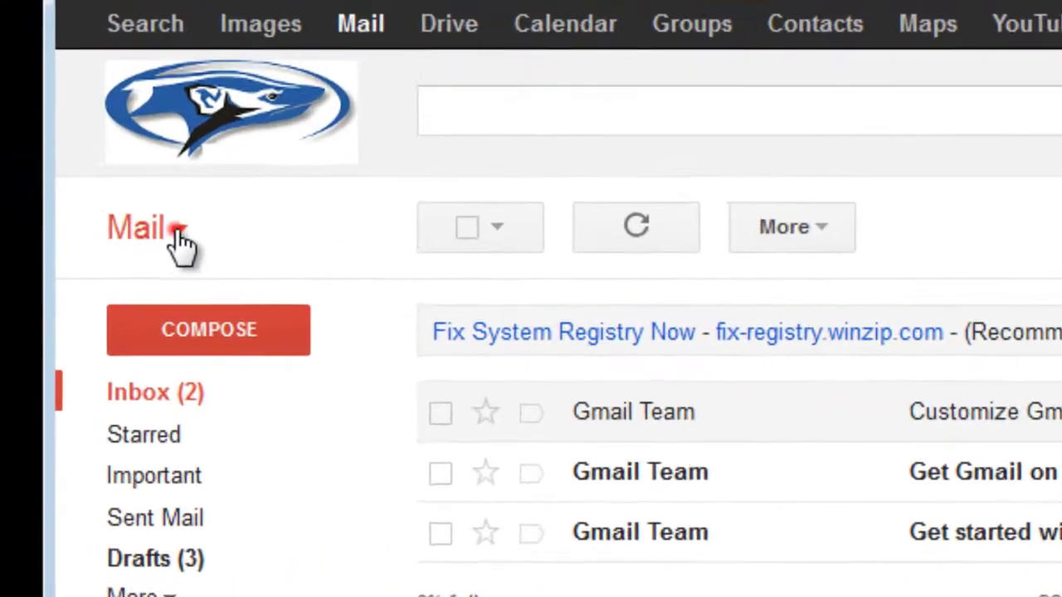
{"action": "left_click", "coordinate": [103, 265]}
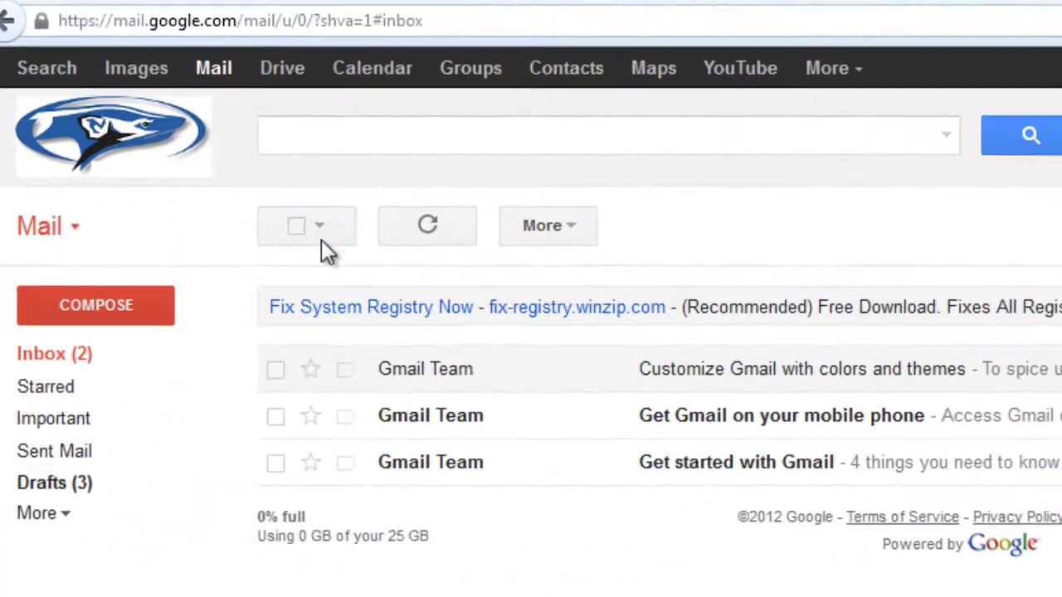
{"action": "left_click", "coordinate": [321, 229]}
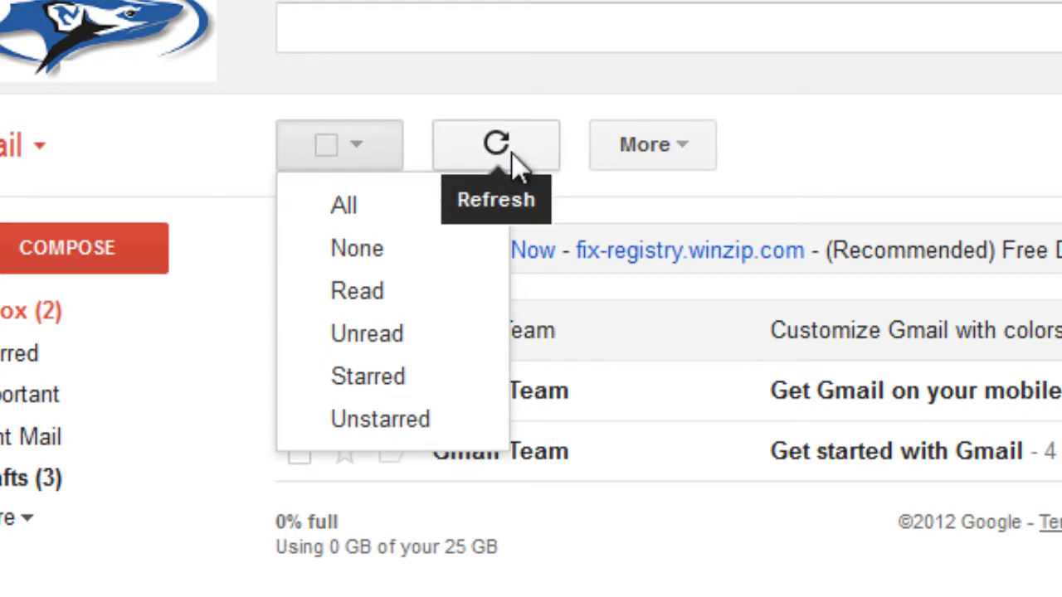
Open and close the More actions list, then tick the 'Customize Gmail with colors and themes' message
{"action": "left_click", "coordinate": [682, 143]}
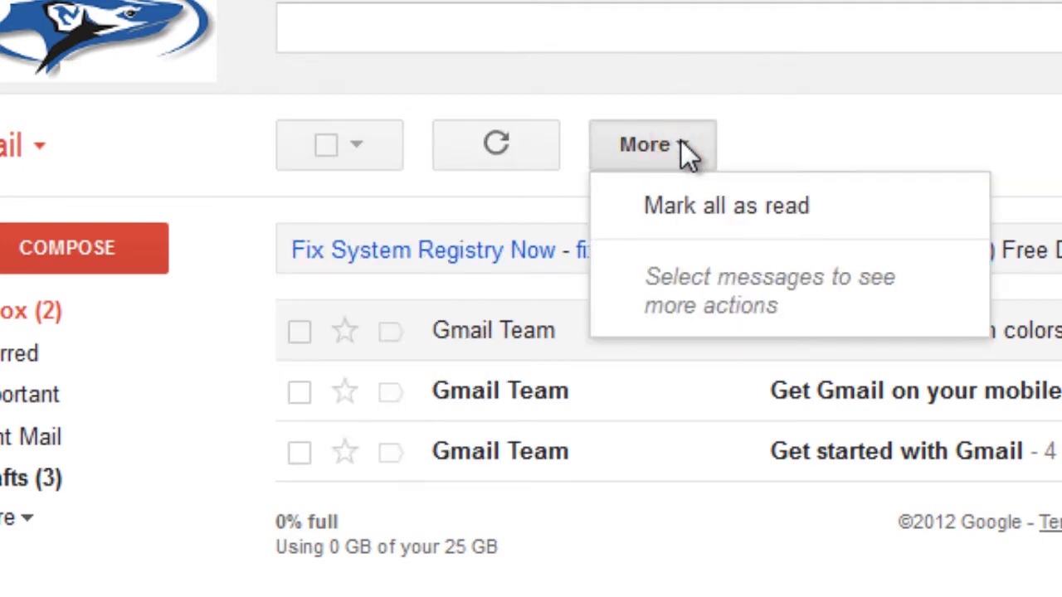
{"action": "left_click", "coordinate": [801, 134]}
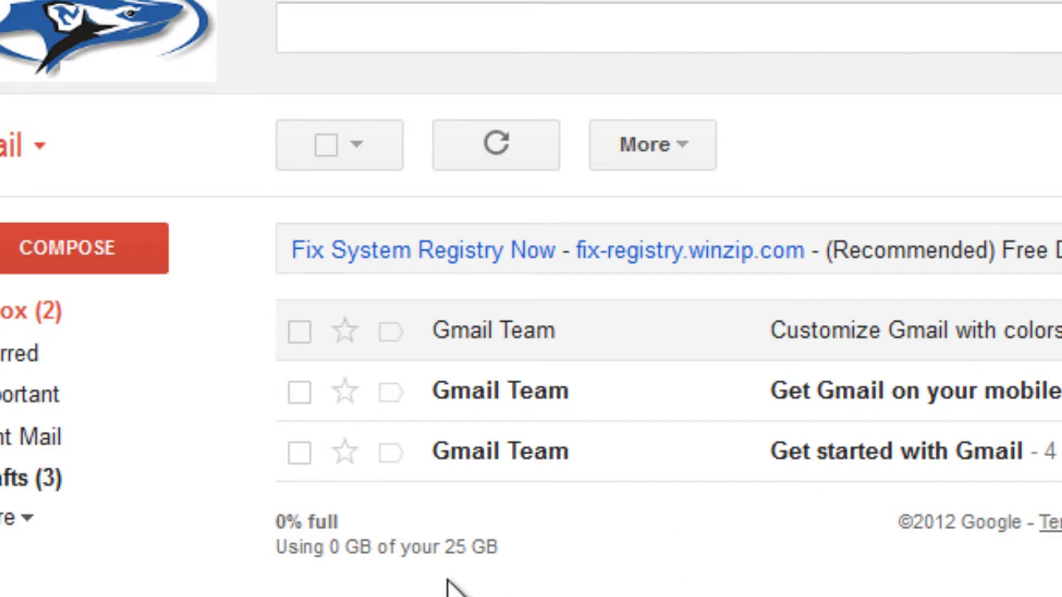
{"action": "left_click", "coordinate": [299, 333]}
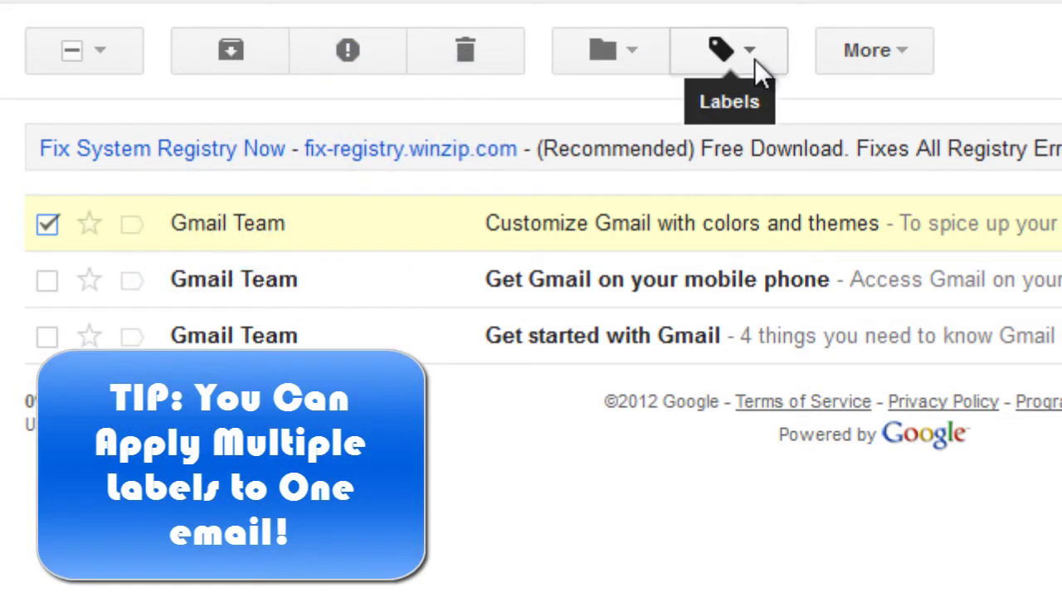
{"action": "left_click", "coordinate": [902, 51]}
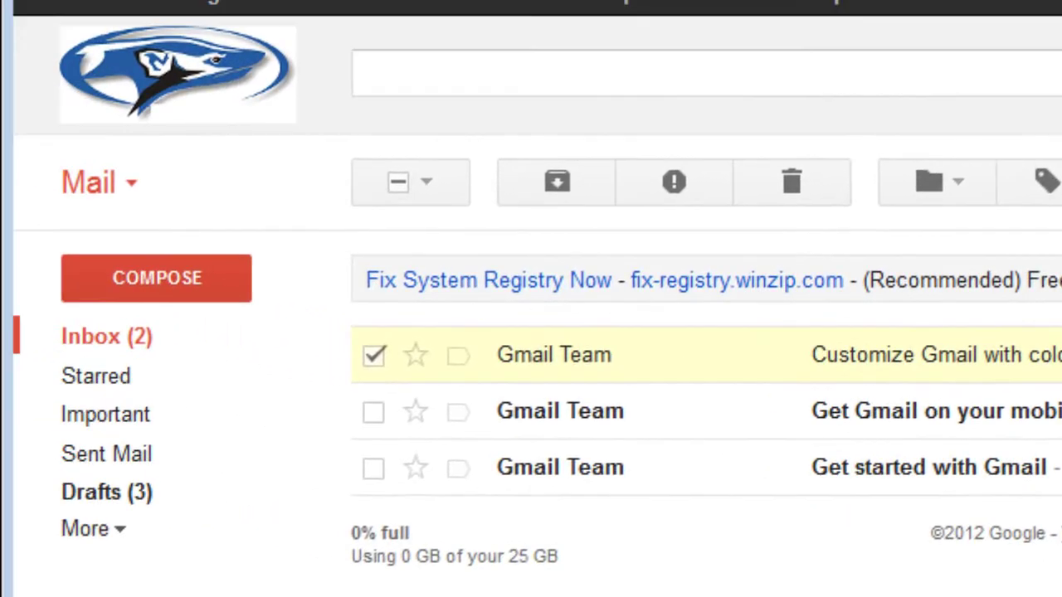
{"action": "left_click", "coordinate": [133, 190]}
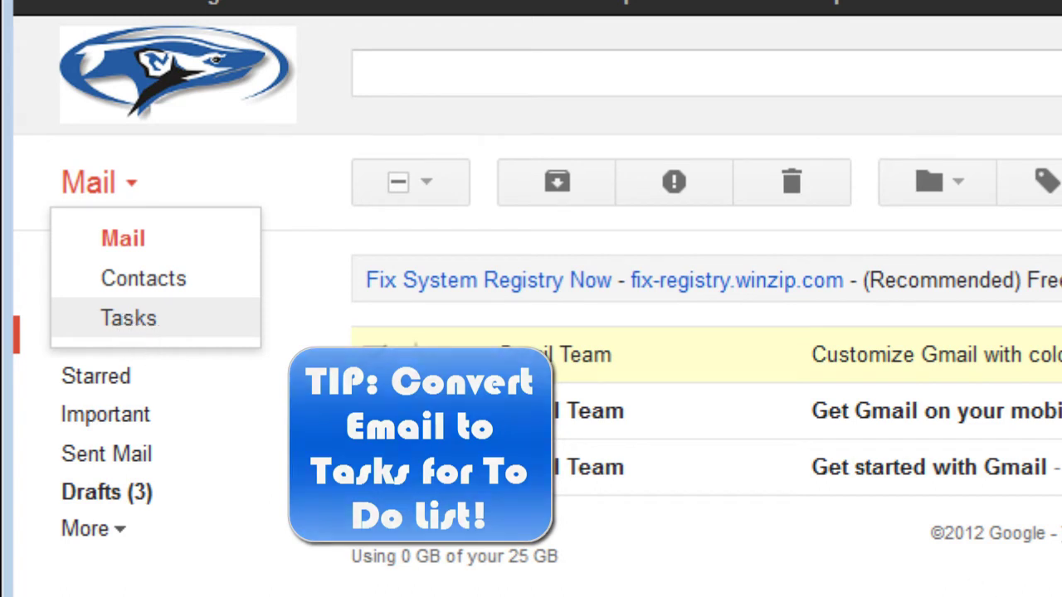
{"action": "left_click", "coordinate": [128, 320]}
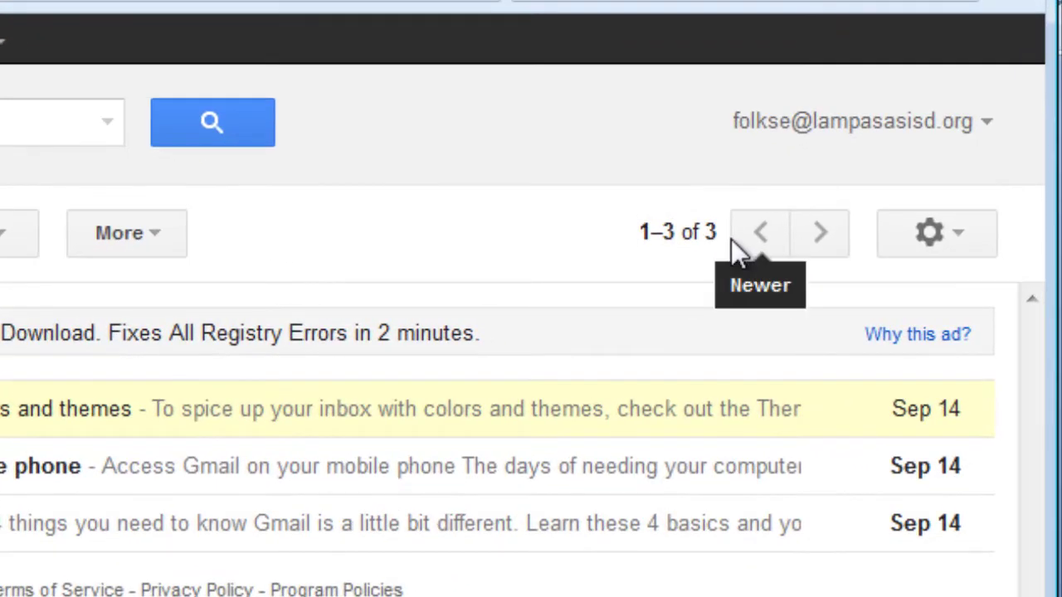
View the Newest/Oldest options on the '1–3 of 3' count, then open the quick settings gear menu
{"action": "left_click", "coordinate": [717, 245]}
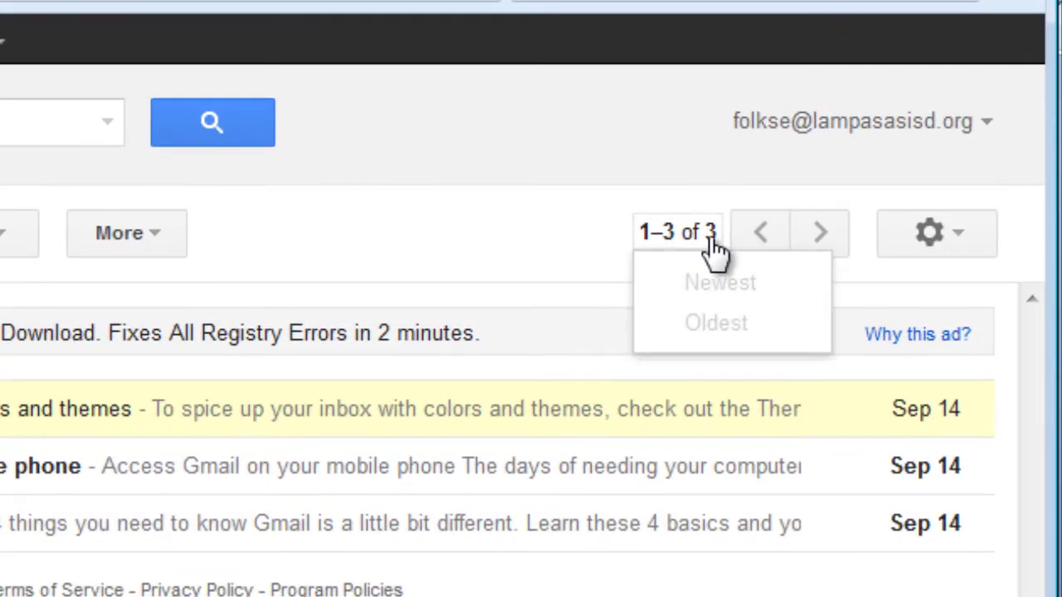
{"action": "left_click", "coordinate": [716, 249]}
{"action": "left_click", "coordinate": [724, 245]}
{"action": "left_click", "coordinate": [719, 249]}
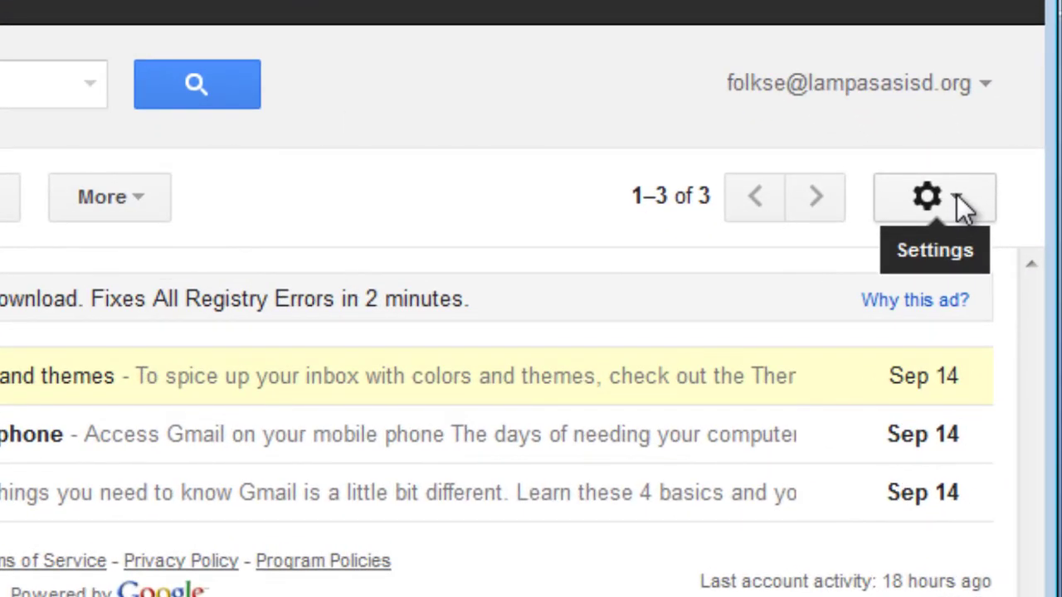
{"action": "left_click", "coordinate": [956, 196]}
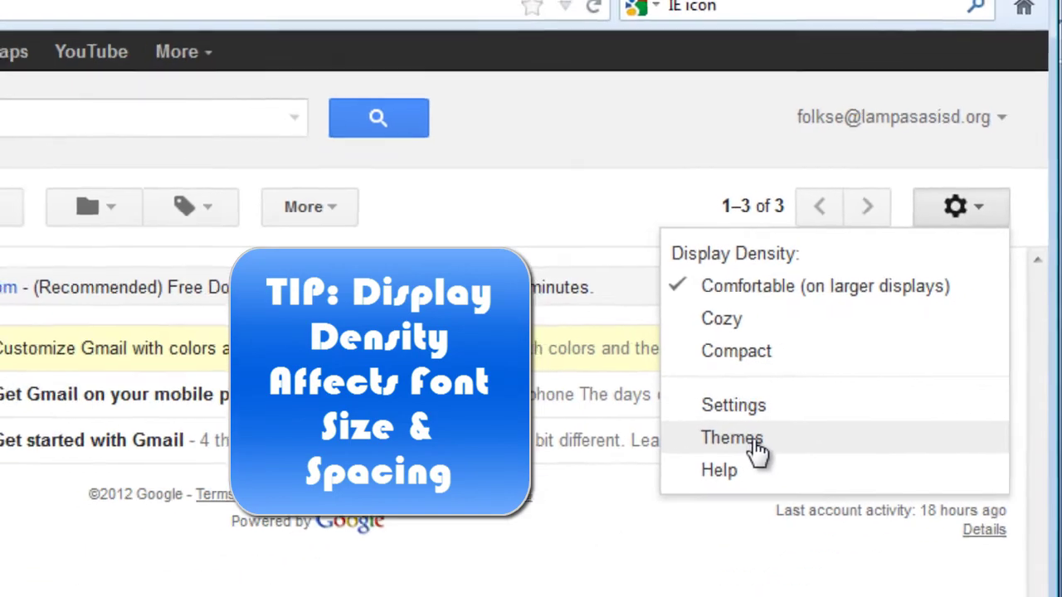
Choose Planets under HD Themes in the theme settings, then go back to the Inbox
{"action": "left_click", "coordinate": [755, 444]}
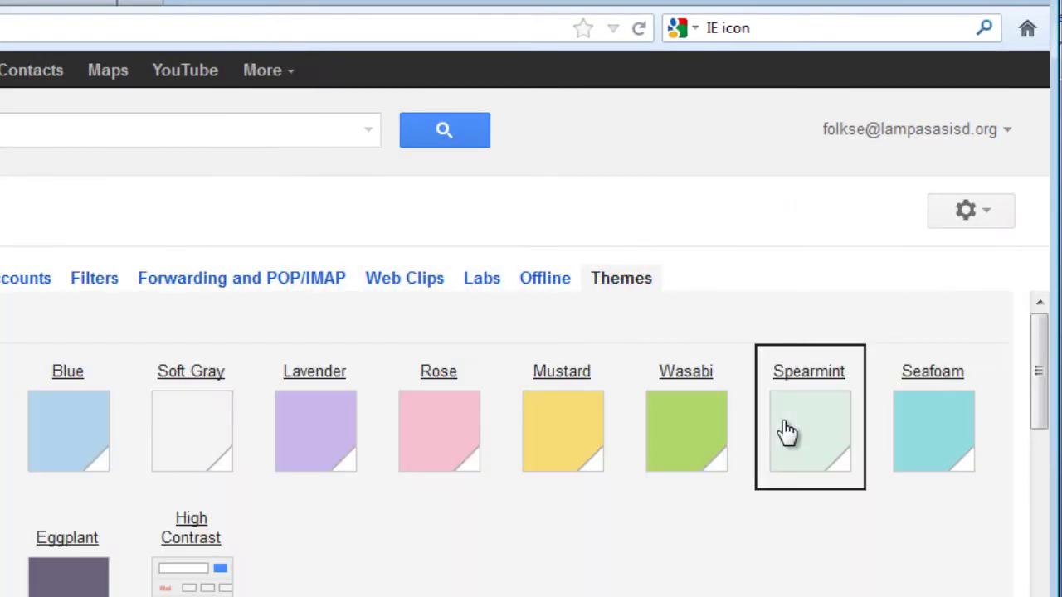
{"action": "left_click_drag", "start_coordinate": [1038, 351], "coordinate": [1042, 373]}
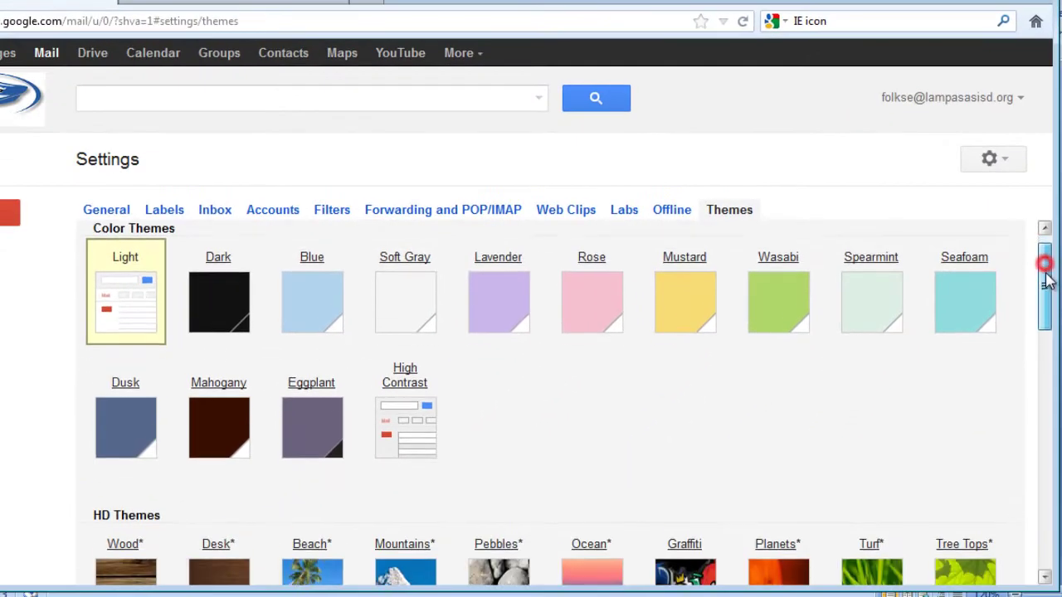
{"action": "left_click_drag", "start_coordinate": [1047, 281], "coordinate": [1047, 332]}
{"action": "left_click", "coordinate": [780, 353]}
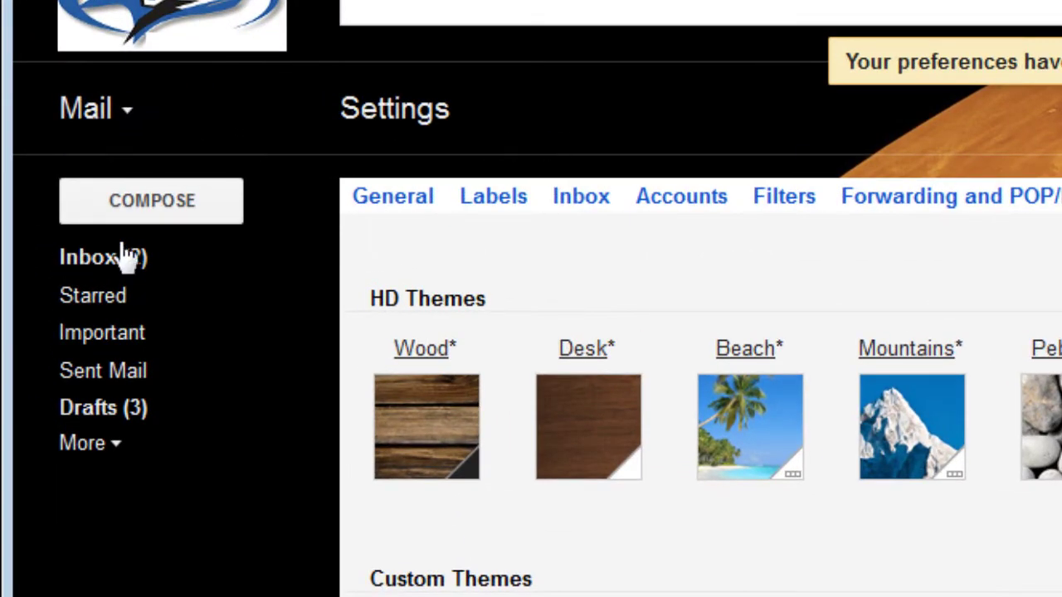
{"action": "left_click", "coordinate": [96, 261]}
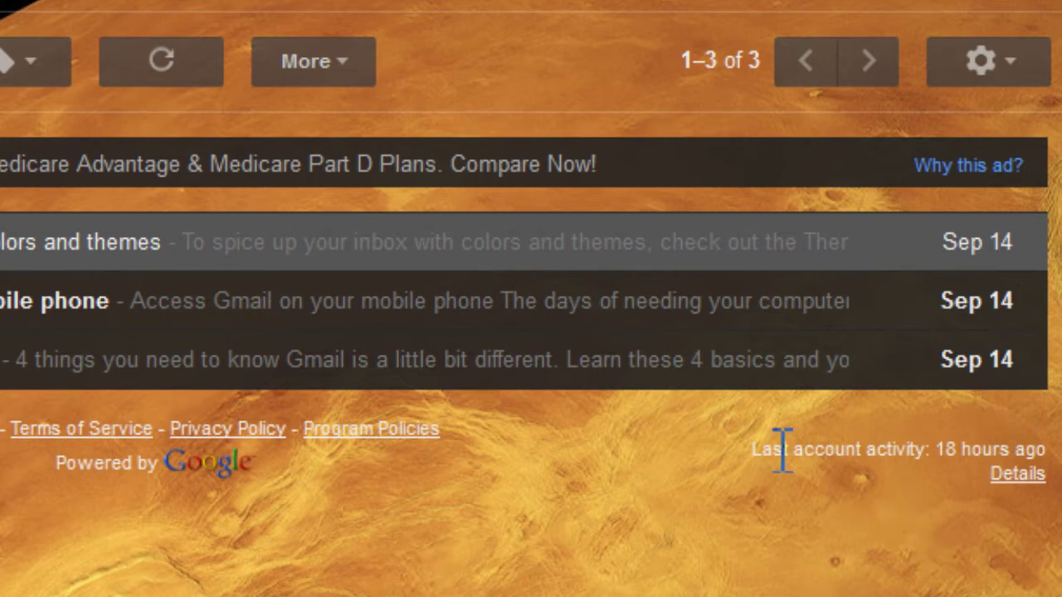
Open the account activity details, highlight the 'not open in any other location' line, and close the window
{"action": "left_click", "coordinate": [1019, 479]}
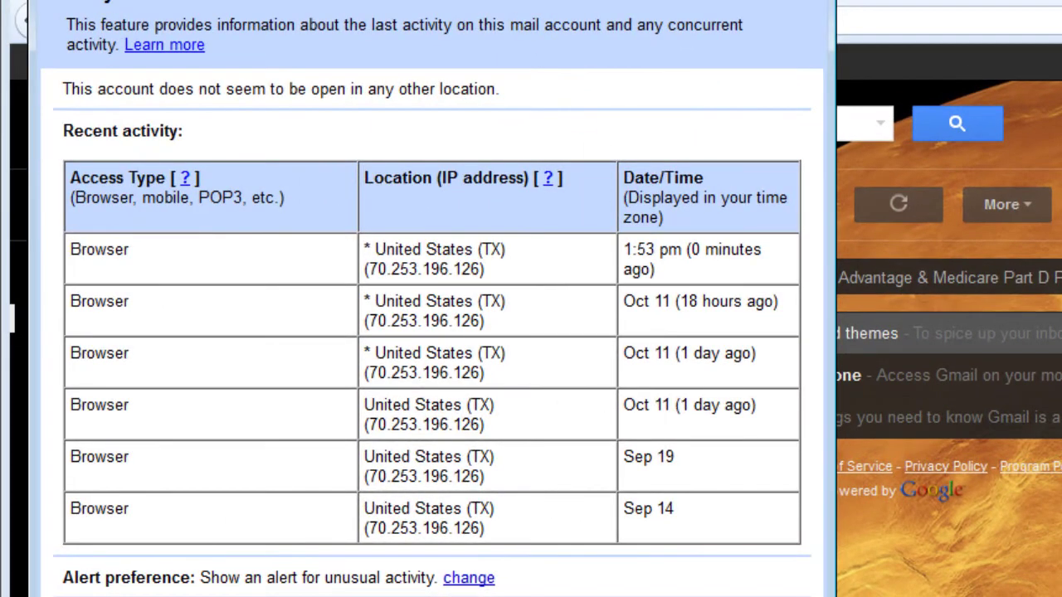
{"action": "left_click_drag", "start_coordinate": [431, 0], "coordinate": [517, 0]}
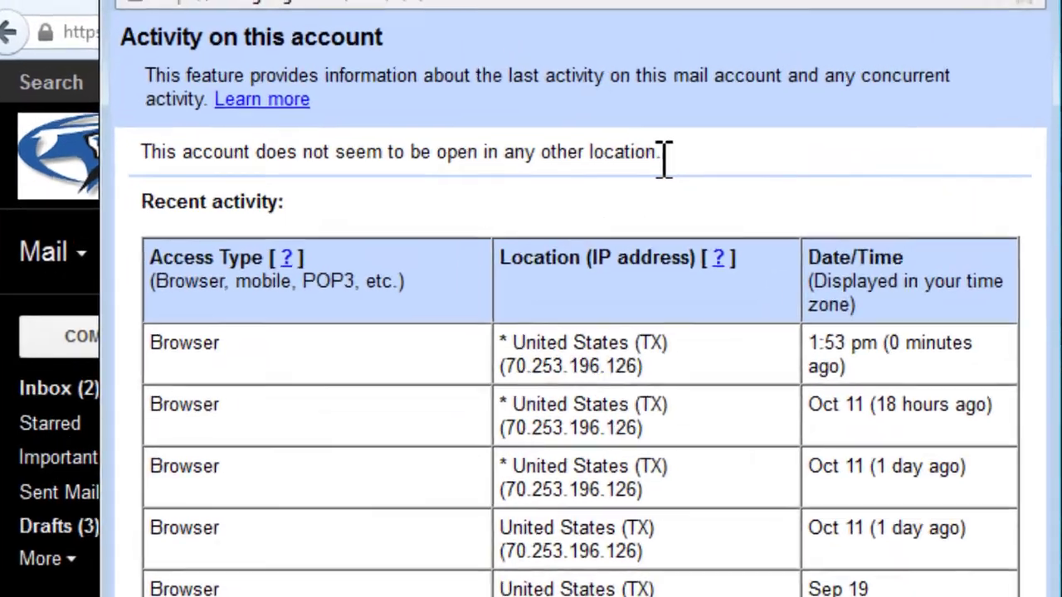
{"action": "left_click_drag", "start_coordinate": [586, 122], "coordinate": [158, 122]}
{"action": "left_click_drag", "start_coordinate": [133, 274], "coordinate": [113, 273]}
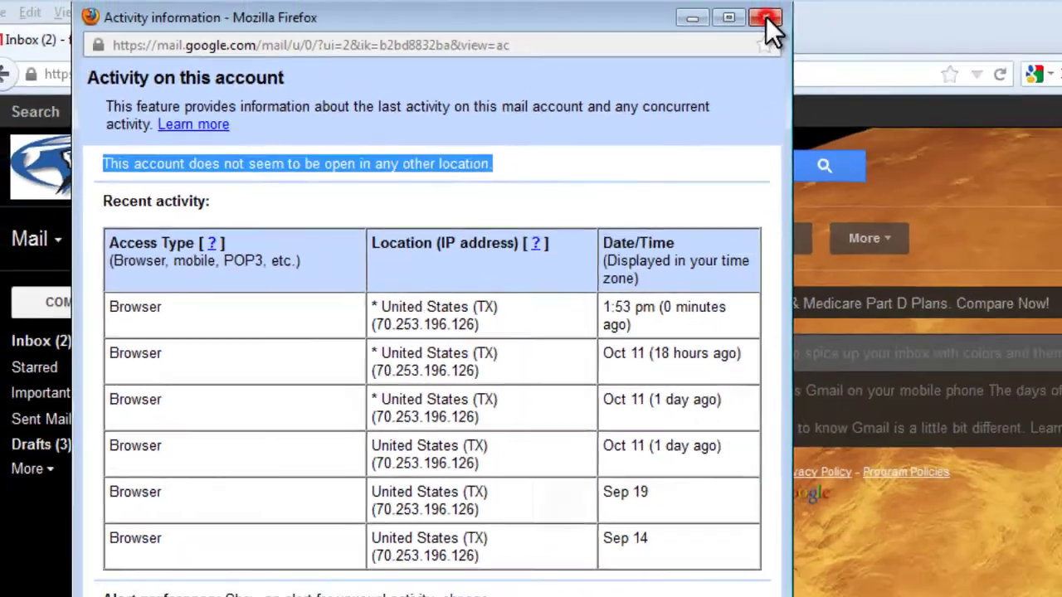
{"action": "left_click", "coordinate": [765, 18]}
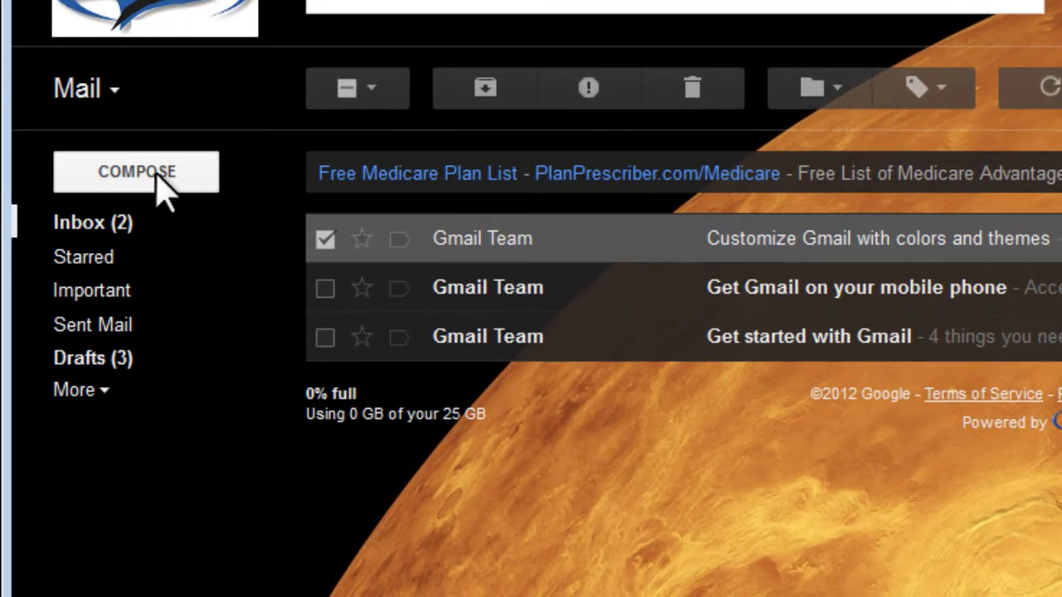
Start a new message to the suggested school recipient and add a Cc line
{"action": "left_click", "coordinate": [156, 176]}
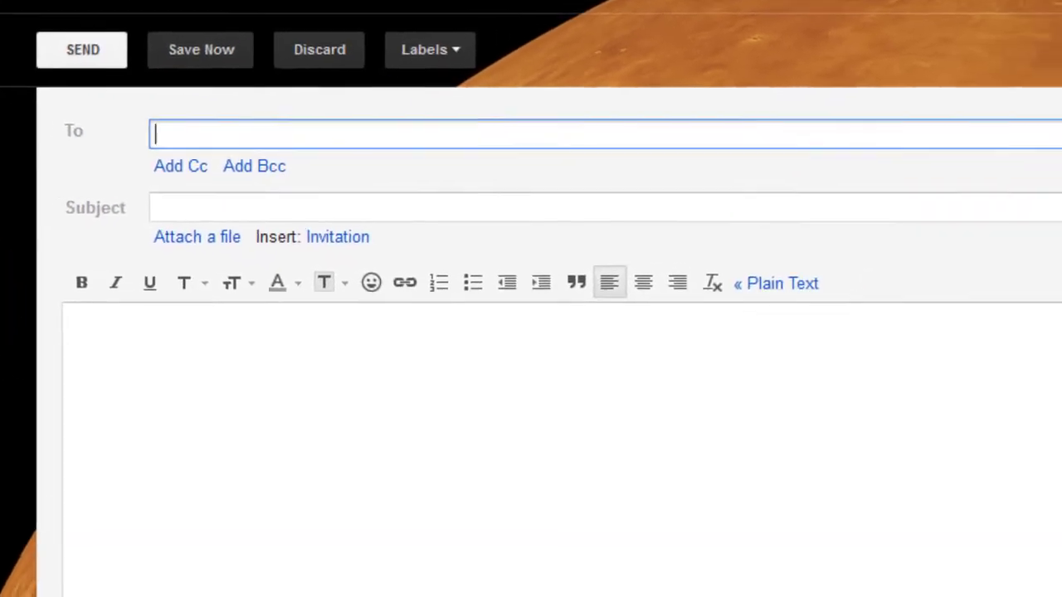
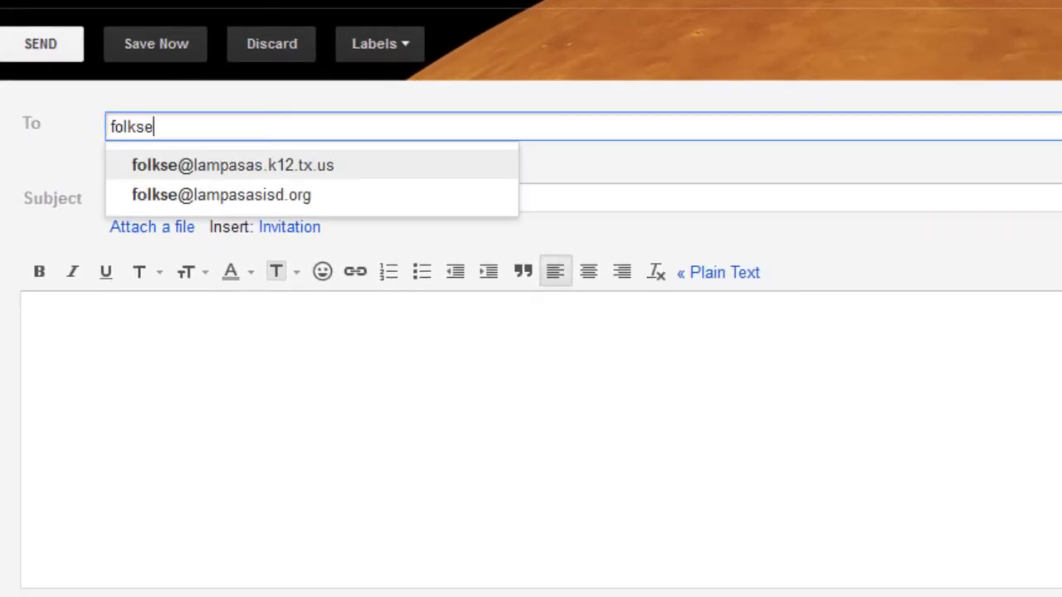
{"action": "left_click", "coordinate": [302, 198]}
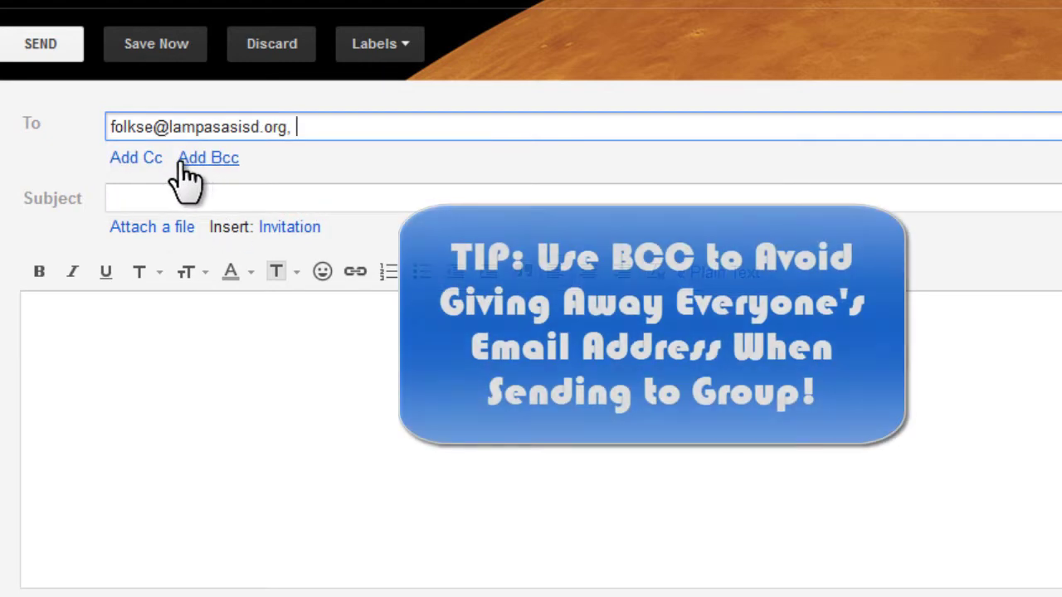
{"action": "left_click", "coordinate": [151, 158]}
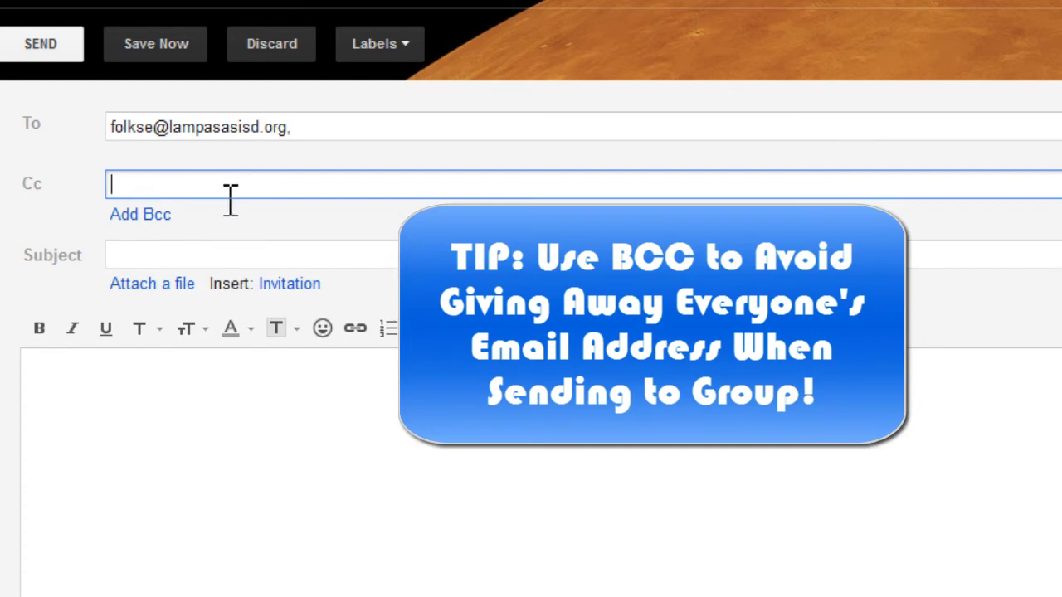
Give it the subject 'Test', attach _Grace_Garden_Youth_Survey.pdf, and send it
{"action": "left_click", "coordinate": [228, 255]}
{"action": "type", "text": "Tes"}
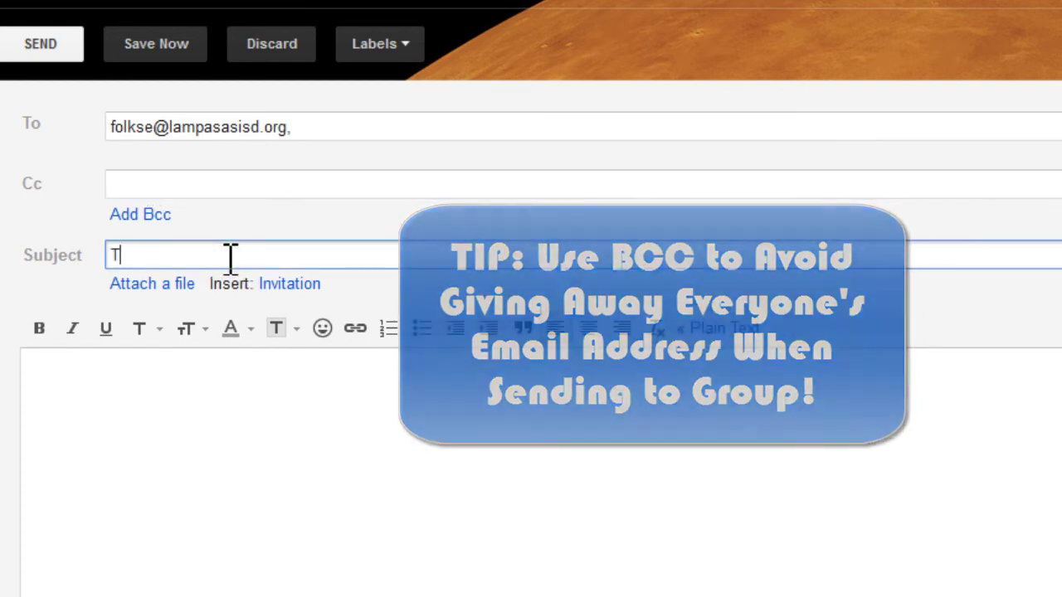
{"action": "type", "text": "t"}
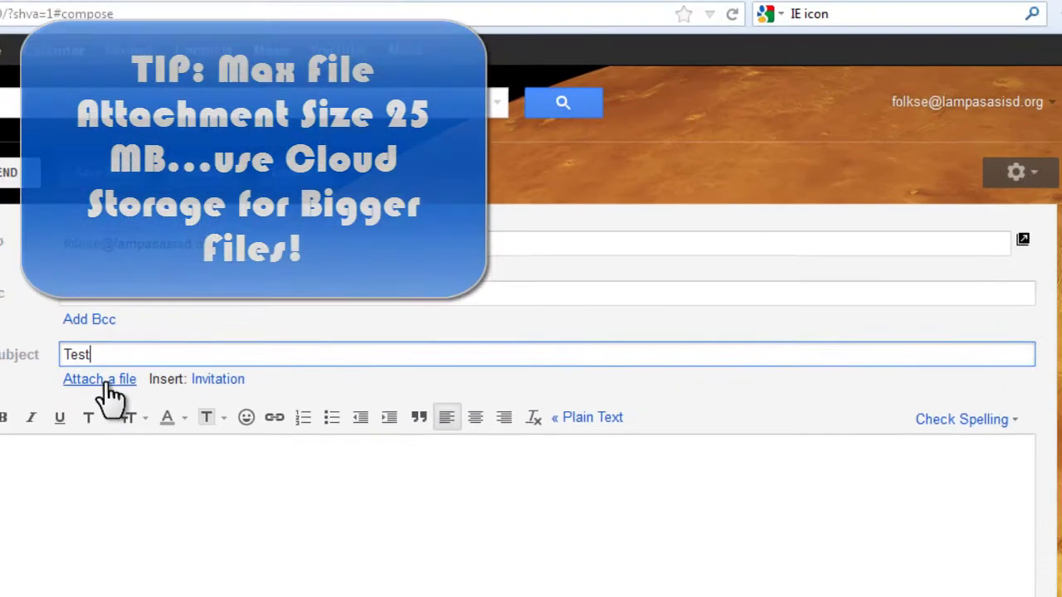
{"action": "left_click", "coordinate": [152, 284]}
{"action": "double_click", "coordinate": [864, 356]}
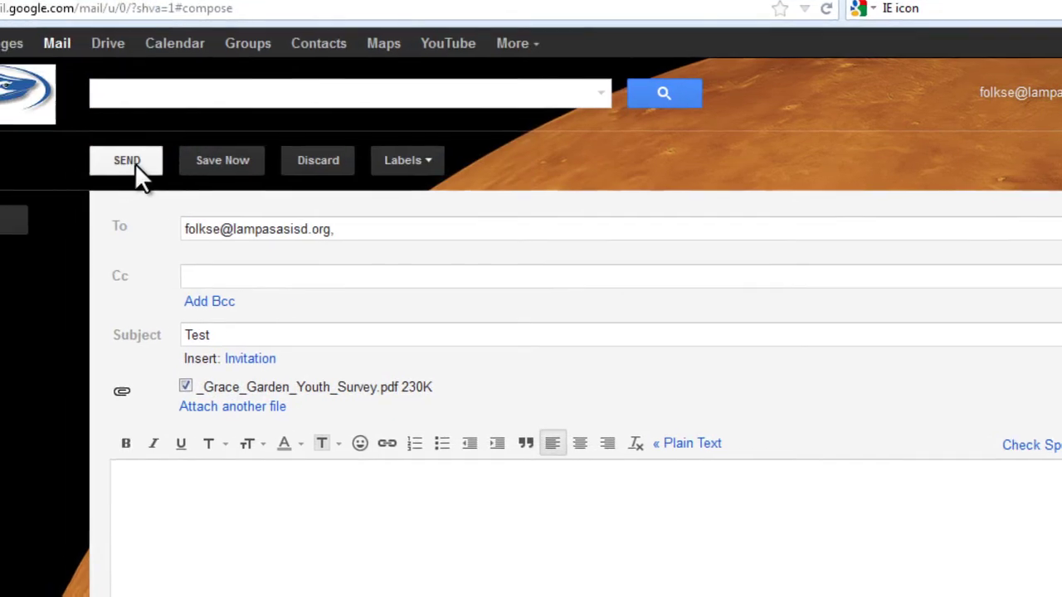
{"action": "left_click", "coordinate": [136, 162]}
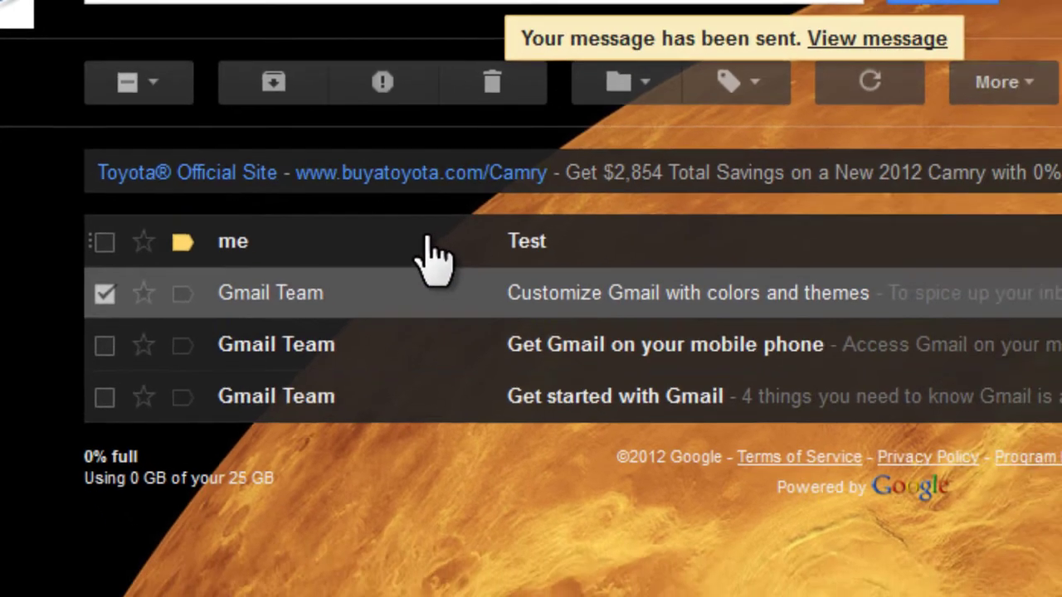
{"action": "left_click", "coordinate": [502, 264]}
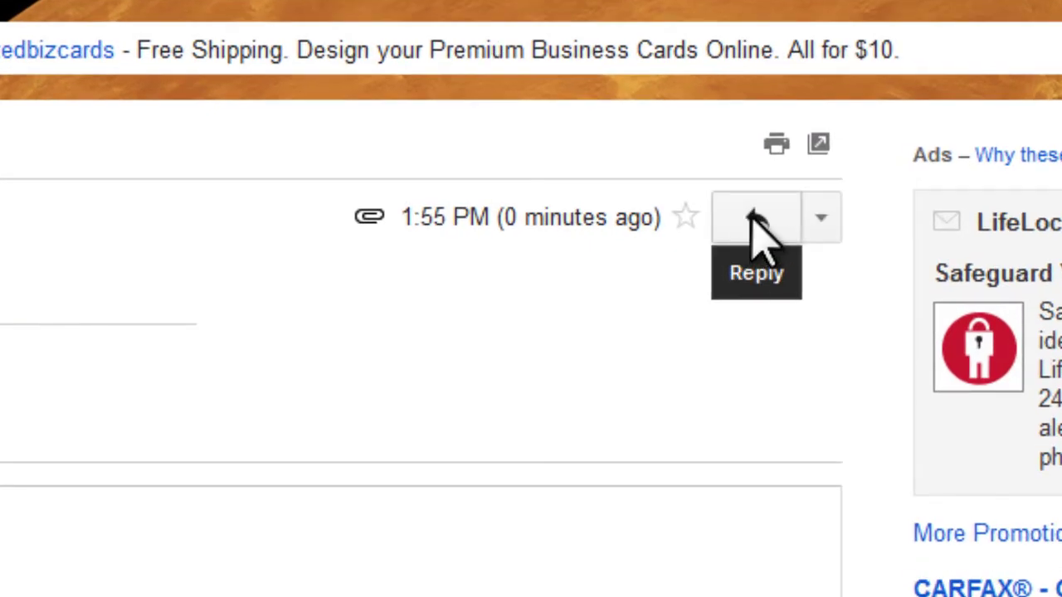
{"action": "left_click", "coordinate": [825, 220]}
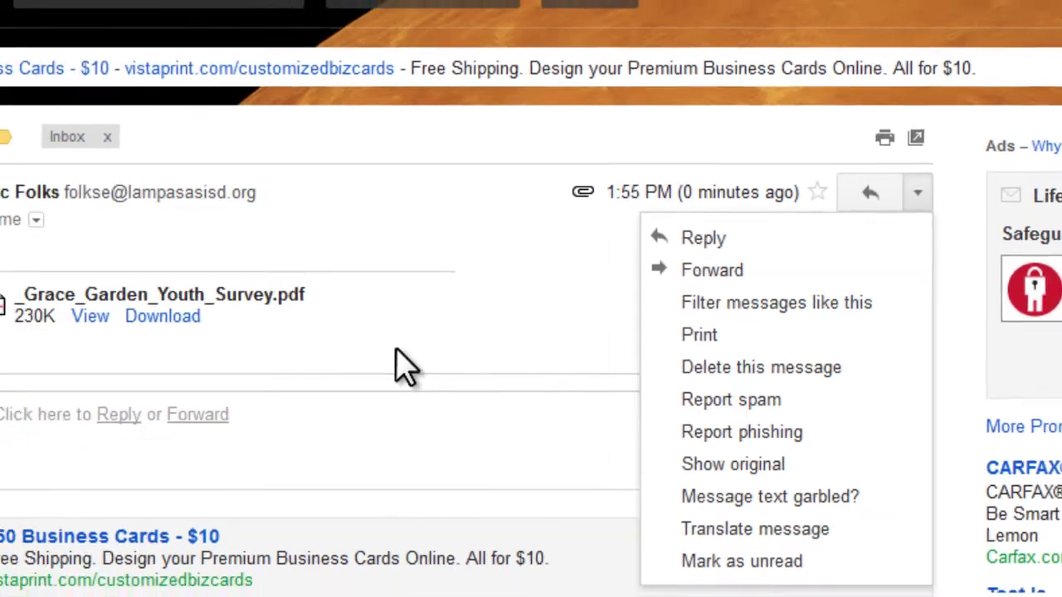
{"action": "left_click", "coordinate": [116, 394]}
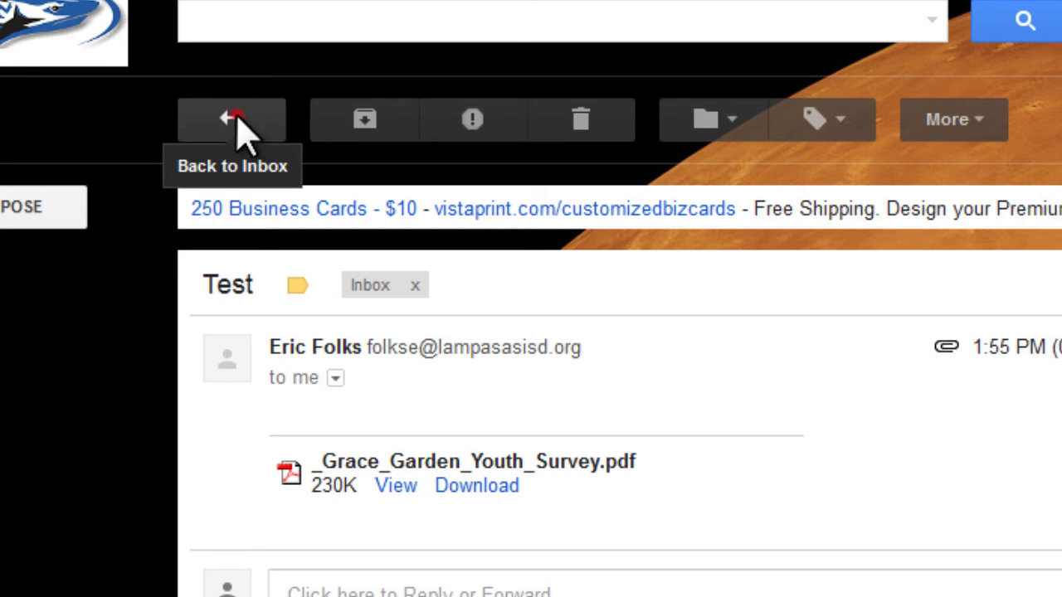
{"action": "left_click", "coordinate": [241, 126]}
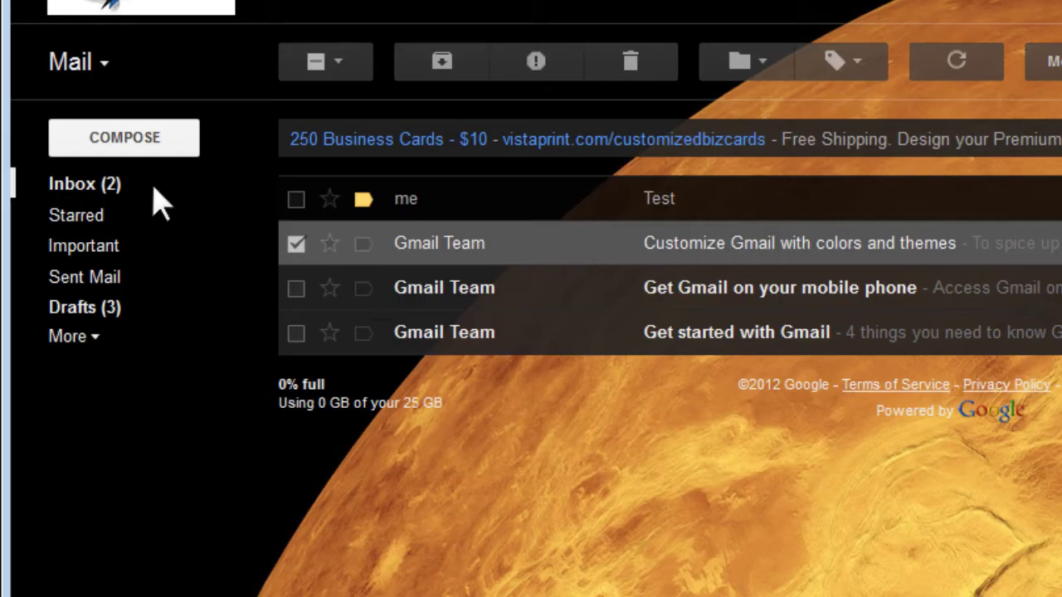
{"action": "left_click", "coordinate": [174, 144]}
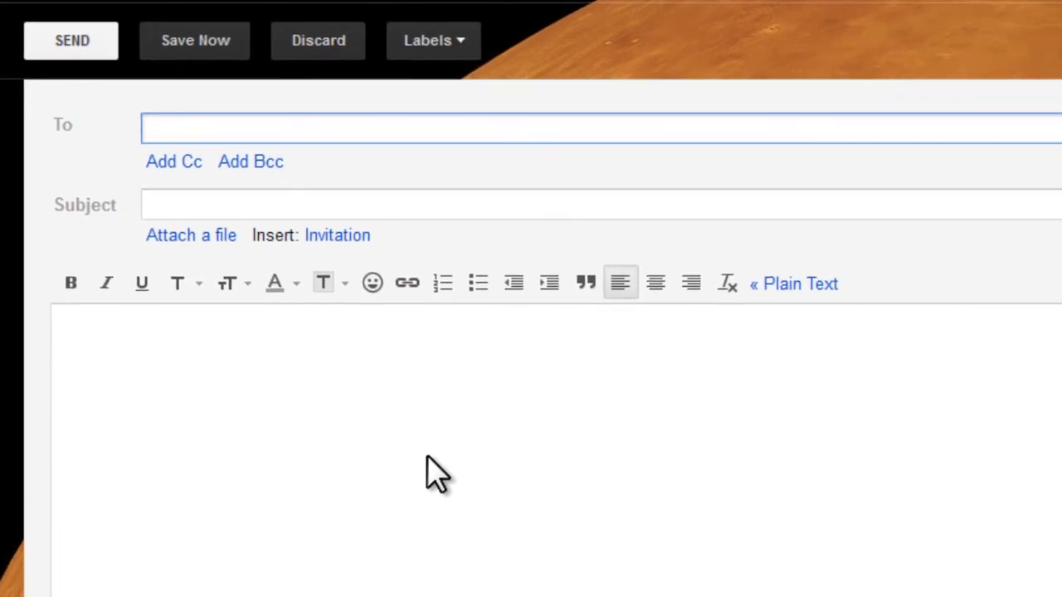
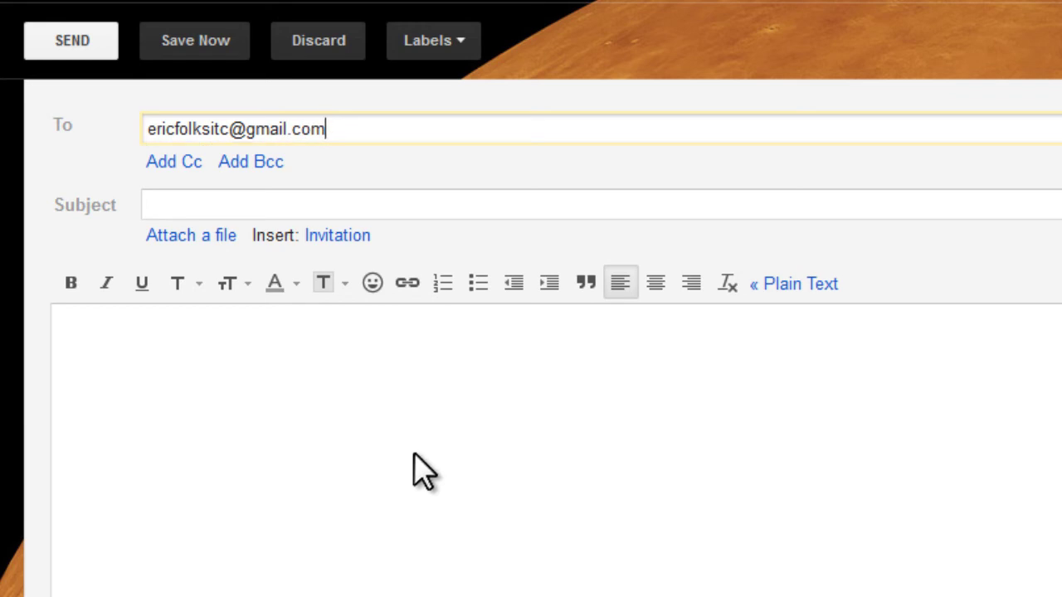
Address a new message to an external Gmail address with subject 'sdfg' and try sending it
{"action": "left_click", "coordinate": [213, 202]}
{"action": "type", "text": "sdfg"}
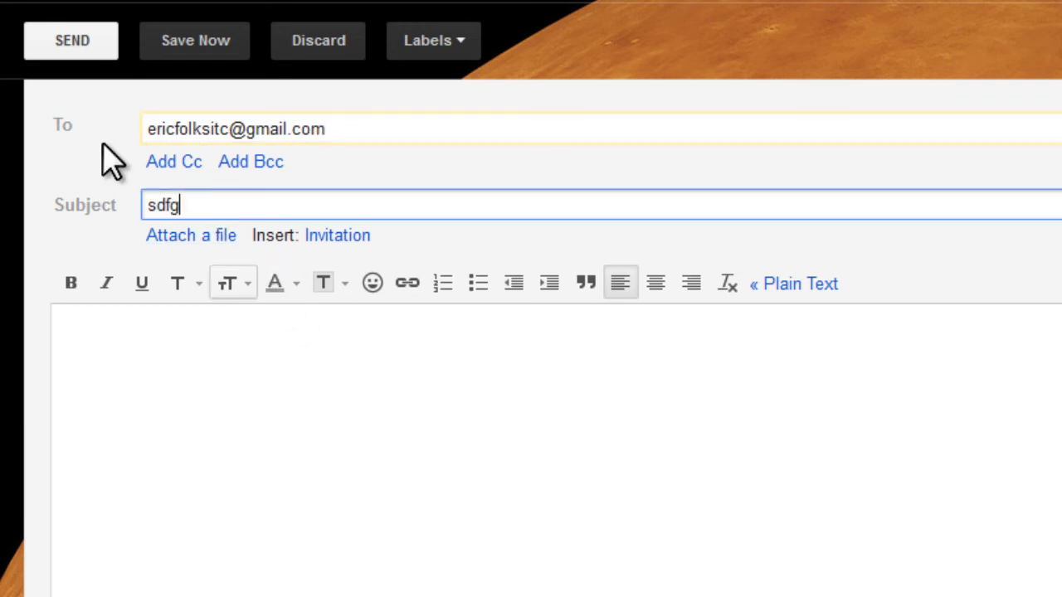
{"action": "left_click", "coordinate": [78, 40]}
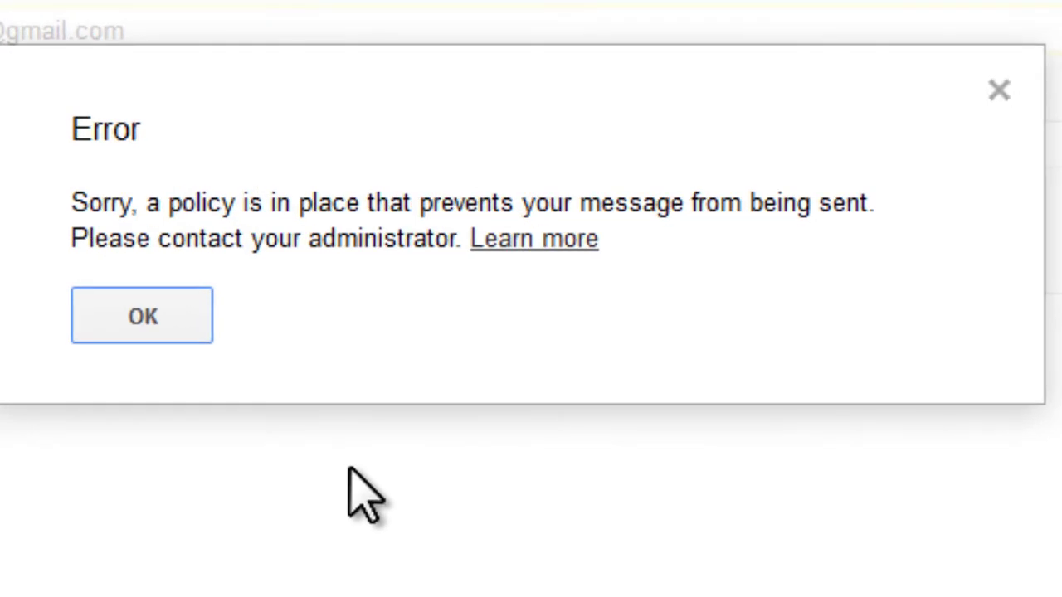